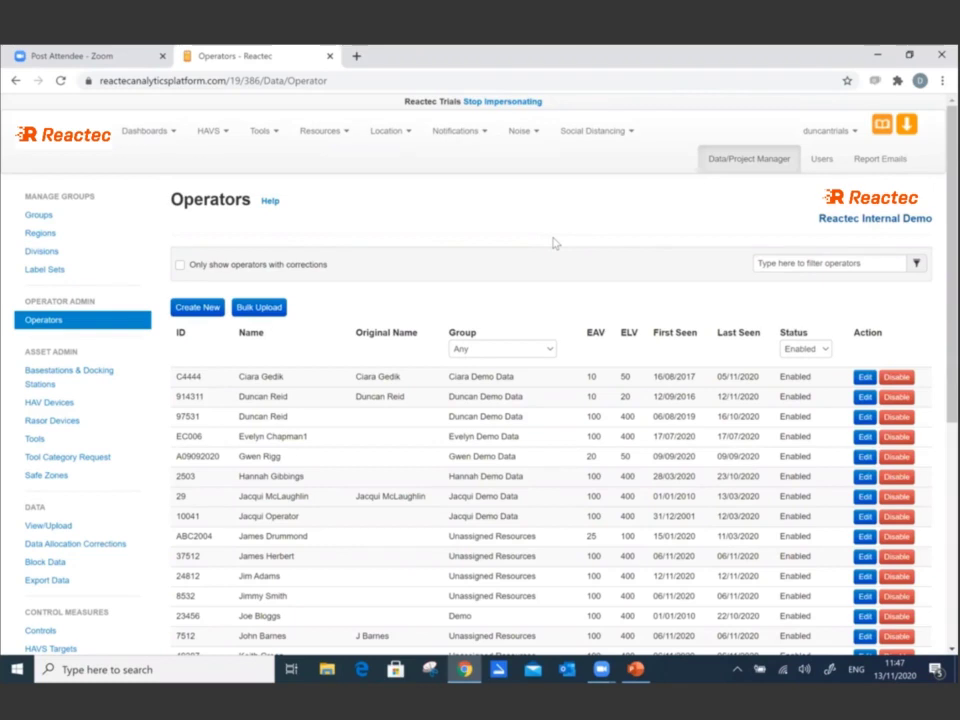
- Go to the Operators list and start a new operator record
left_click(744, 166)
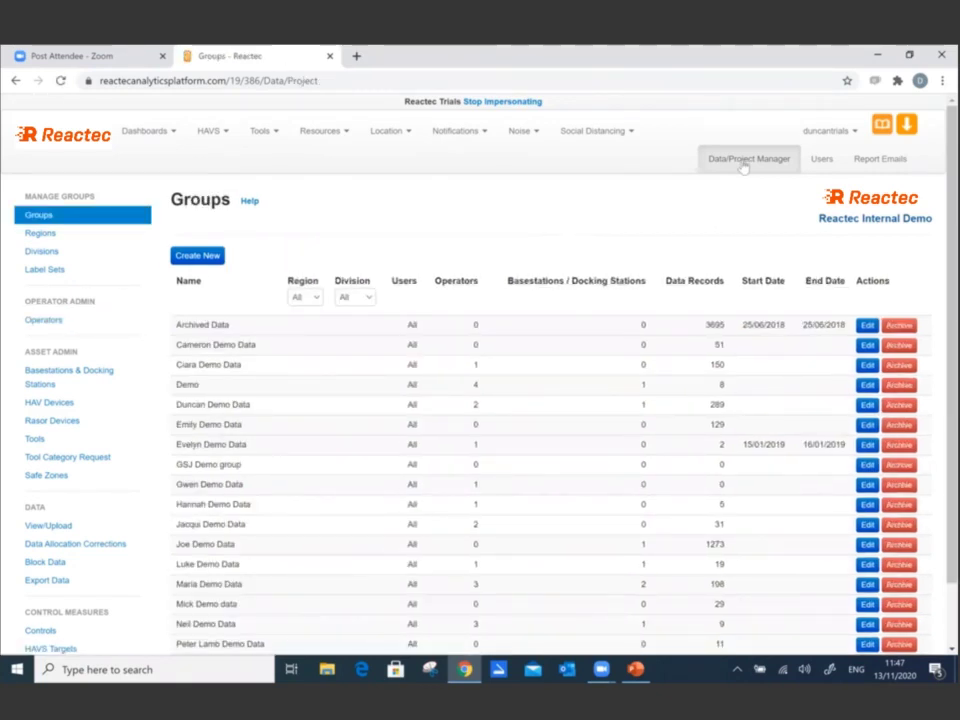
left_click(54, 328)
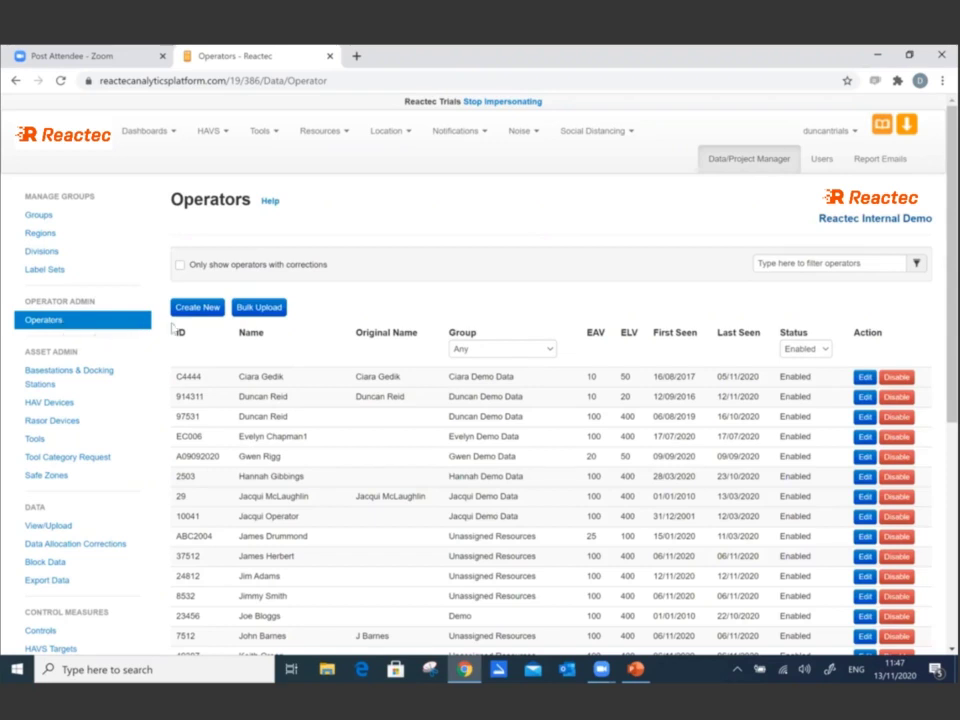
left_click(206, 310)
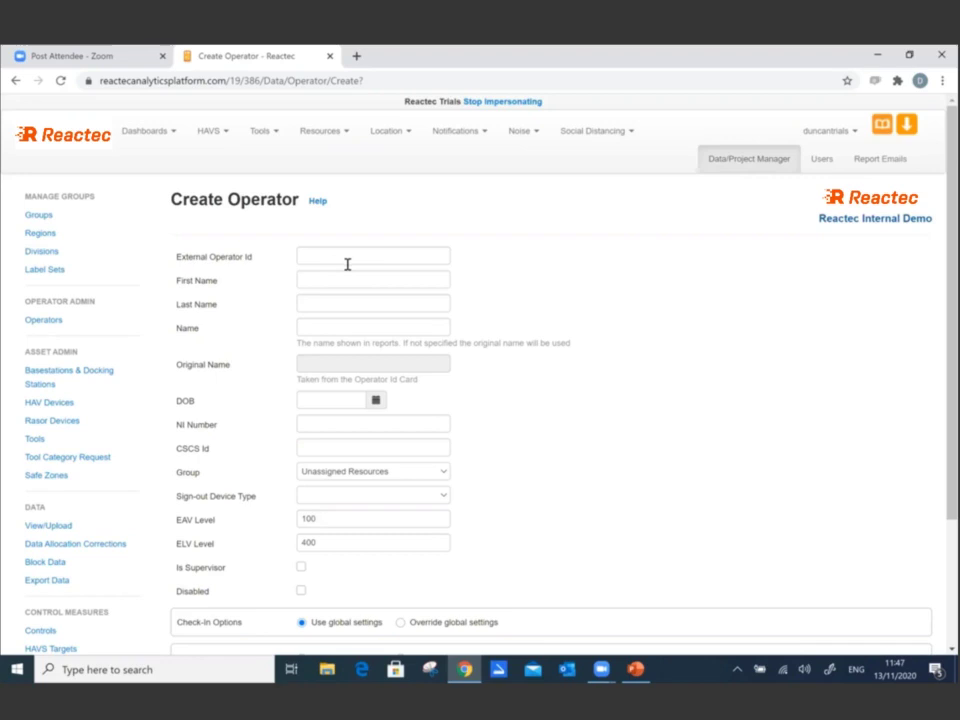
- Enter the operator's external operator ID, first name and last name
left_click(347, 263)
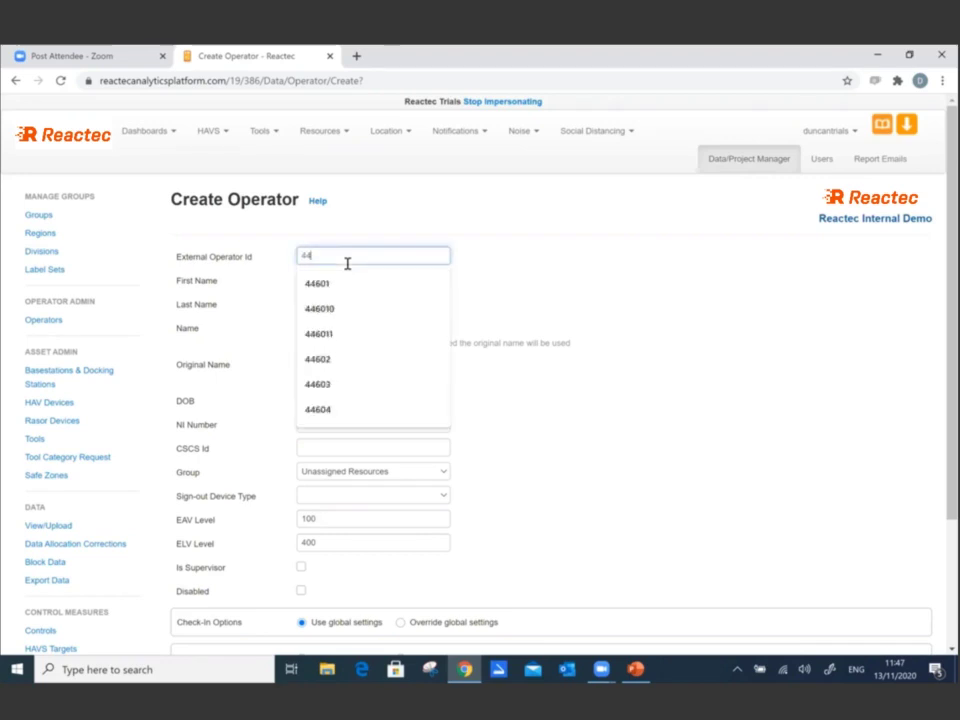
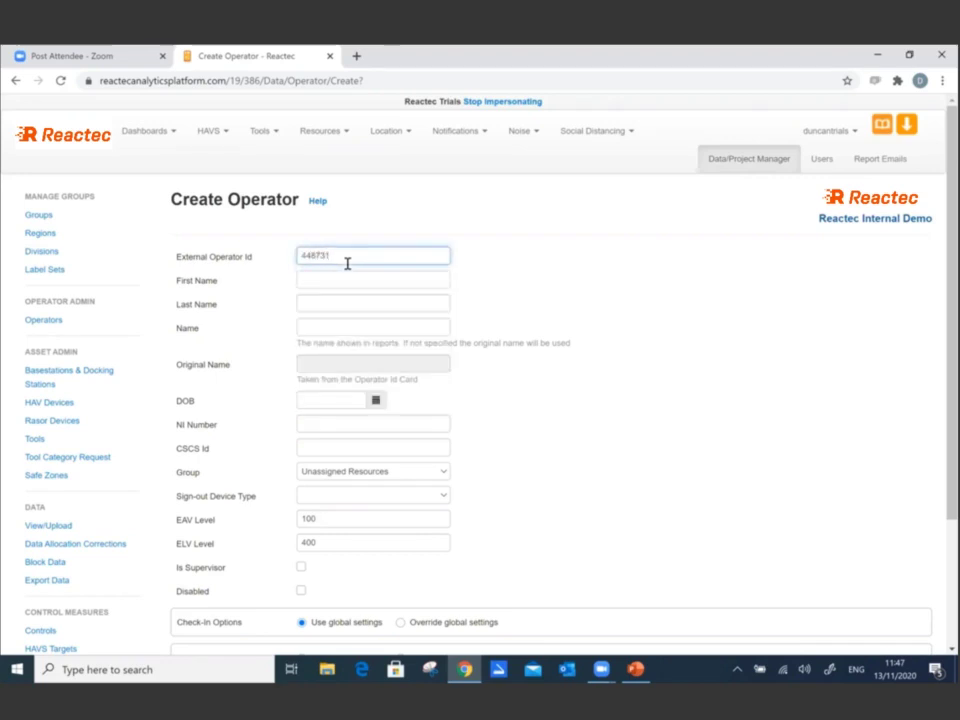
key("Tab")
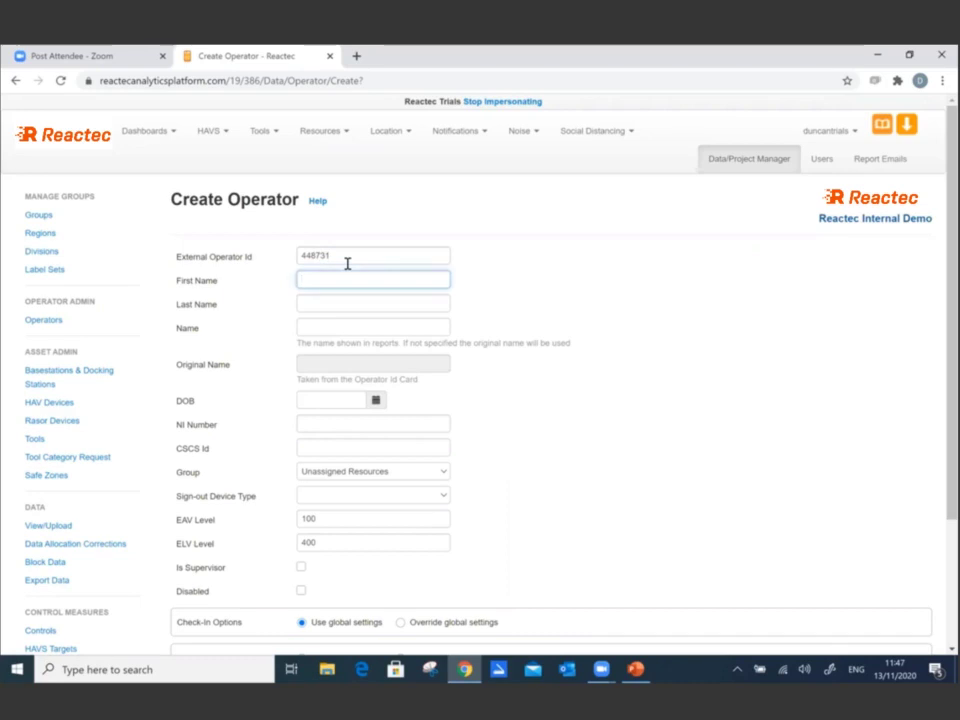
key("Tab")
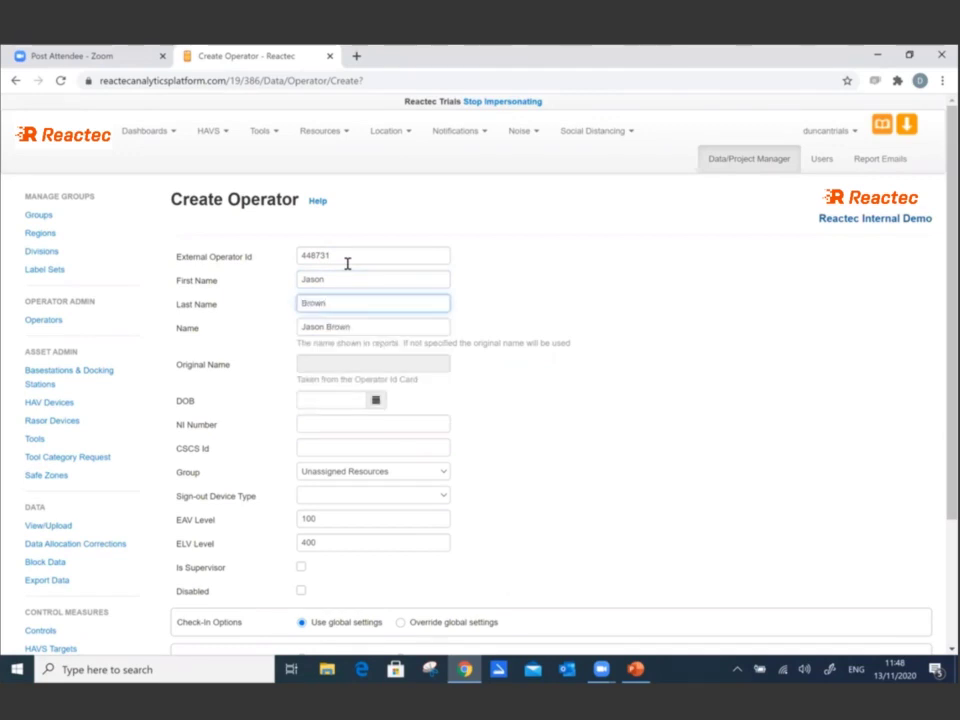
- Set the sign-out device type to HAV + SD mode, with EAV level 100 and ELV level 400
left_click(386, 498)
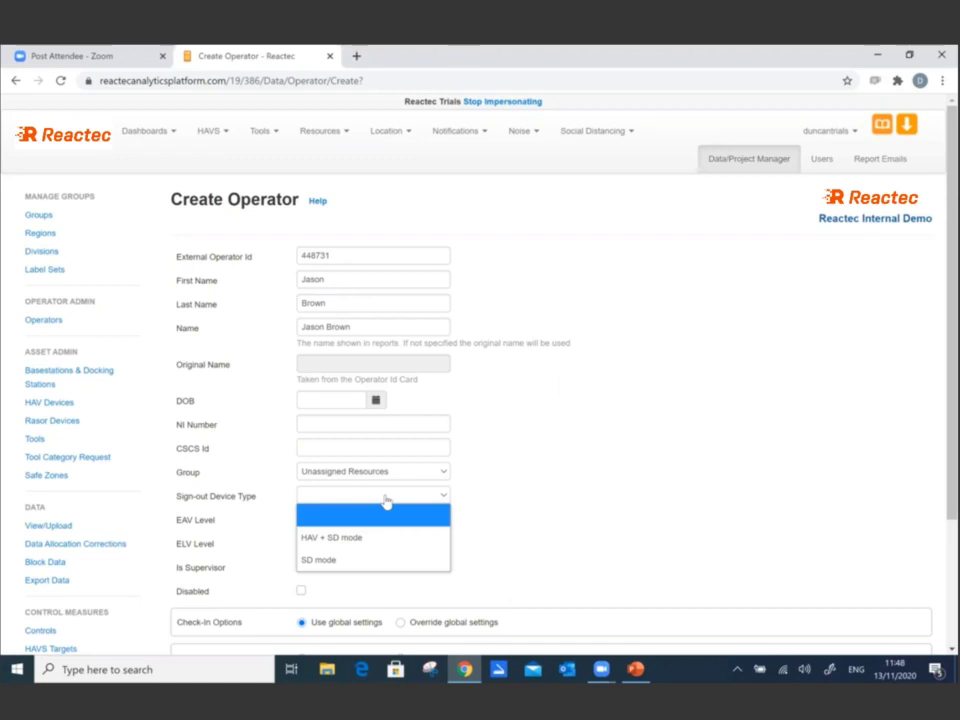
left_click(377, 566)
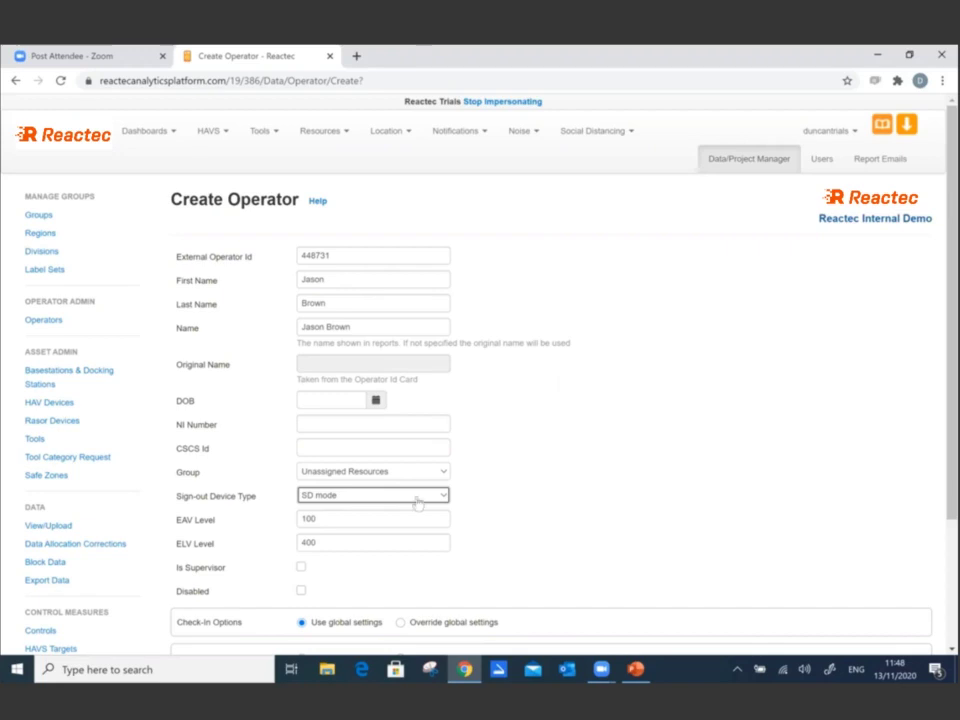
left_click(418, 498)
left_click(404, 540)
left_click(404, 535)
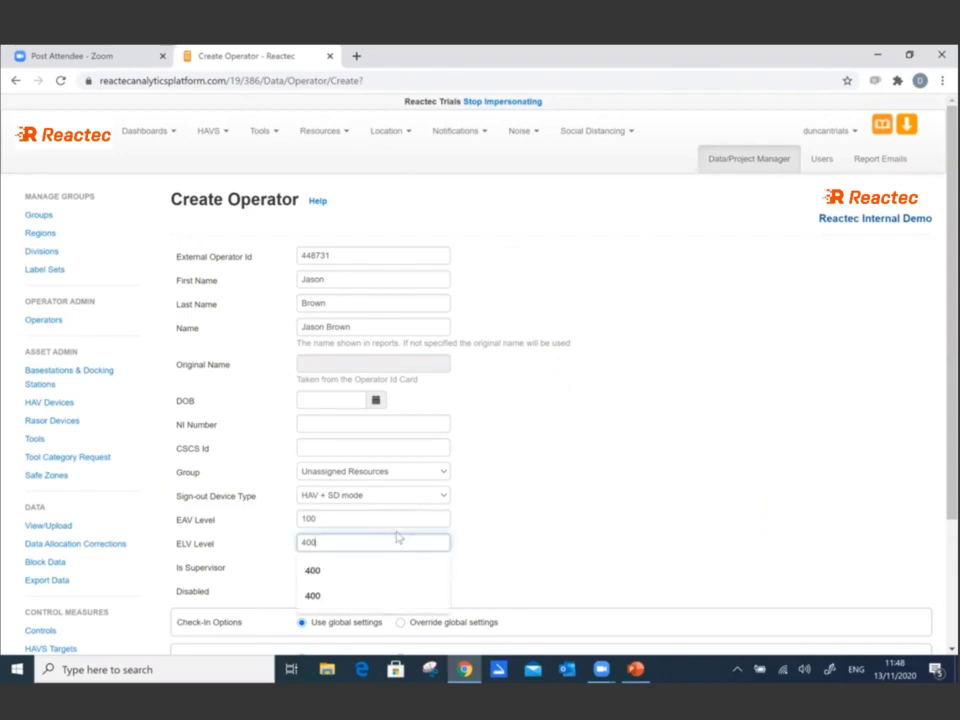
left_click(381, 523)
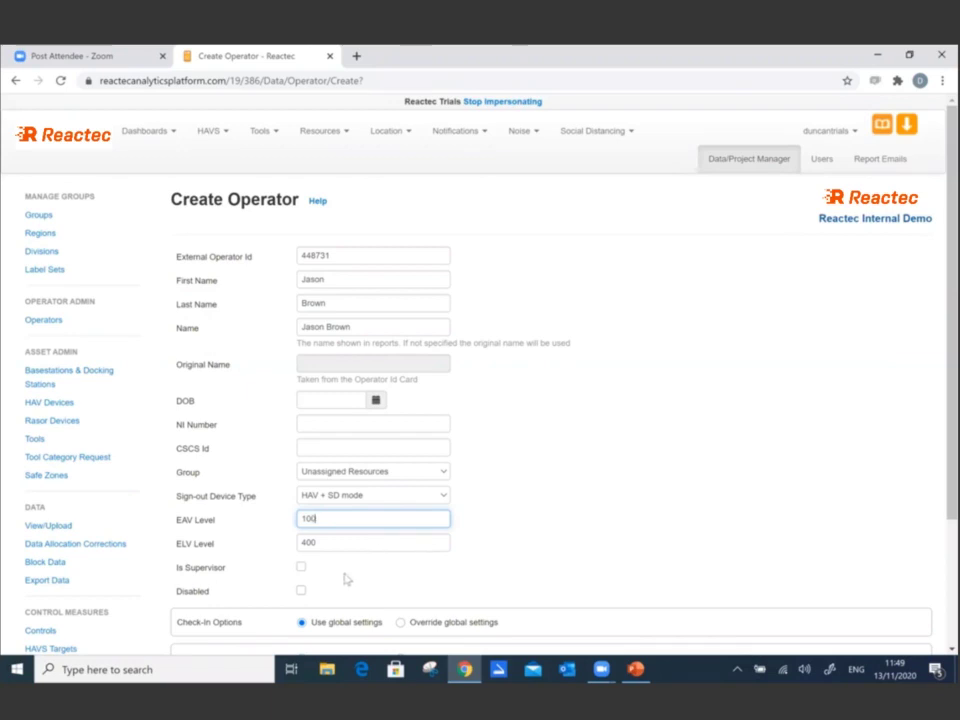
- Leave Is Supervisor unticked and create the operator
left_click(301, 568)
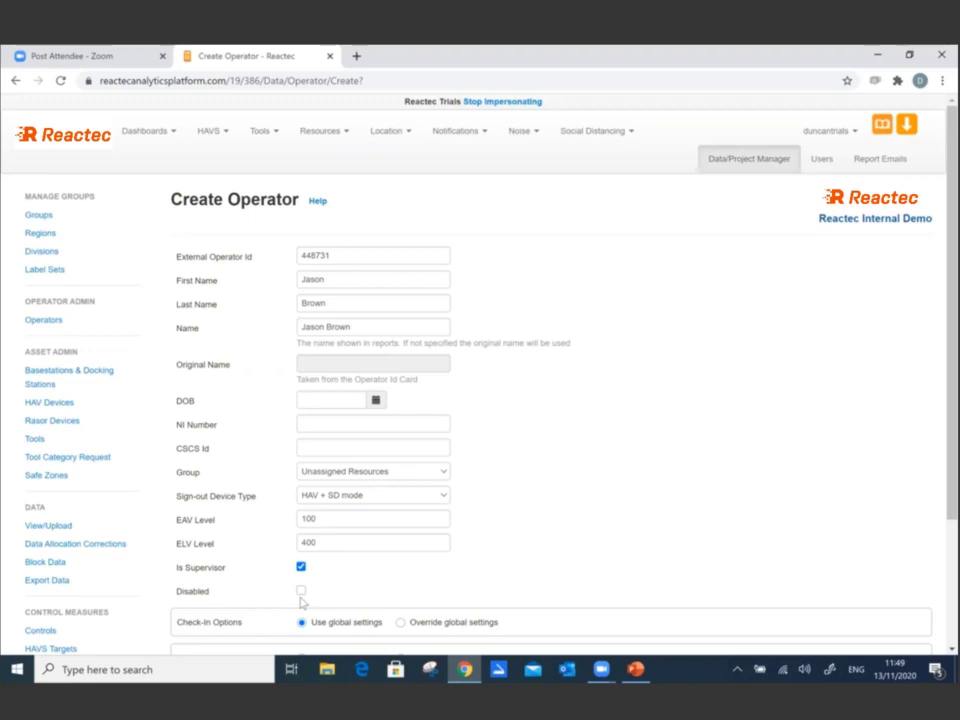
left_click(301, 567)
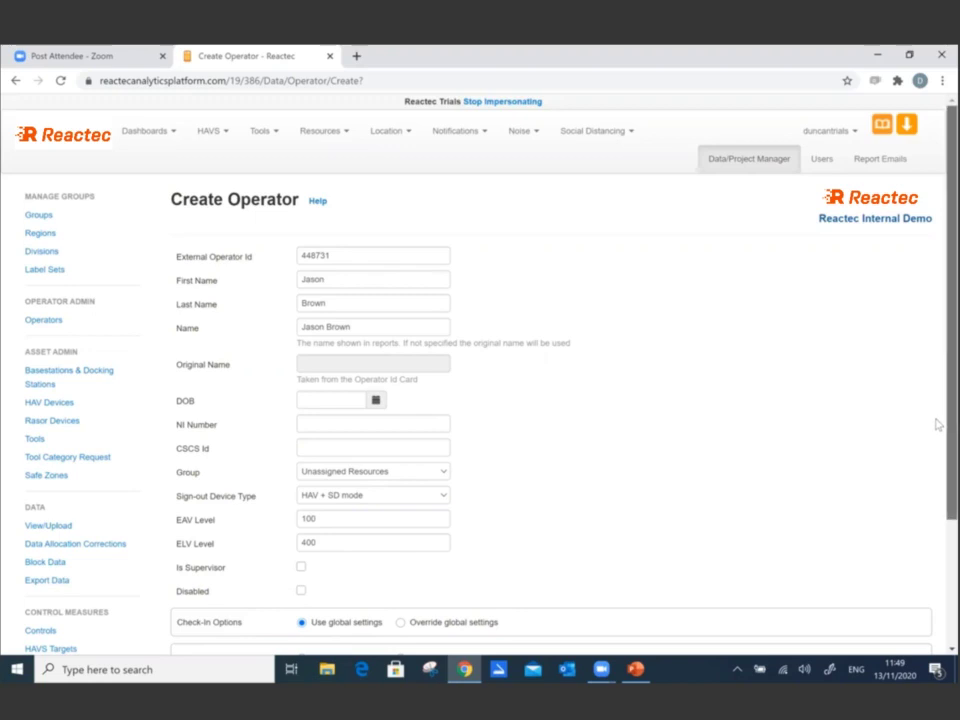
scroll(938, 502, "down", 1)
scroll(937, 505, "down", 2)
scroll(900, 565, "down", 1)
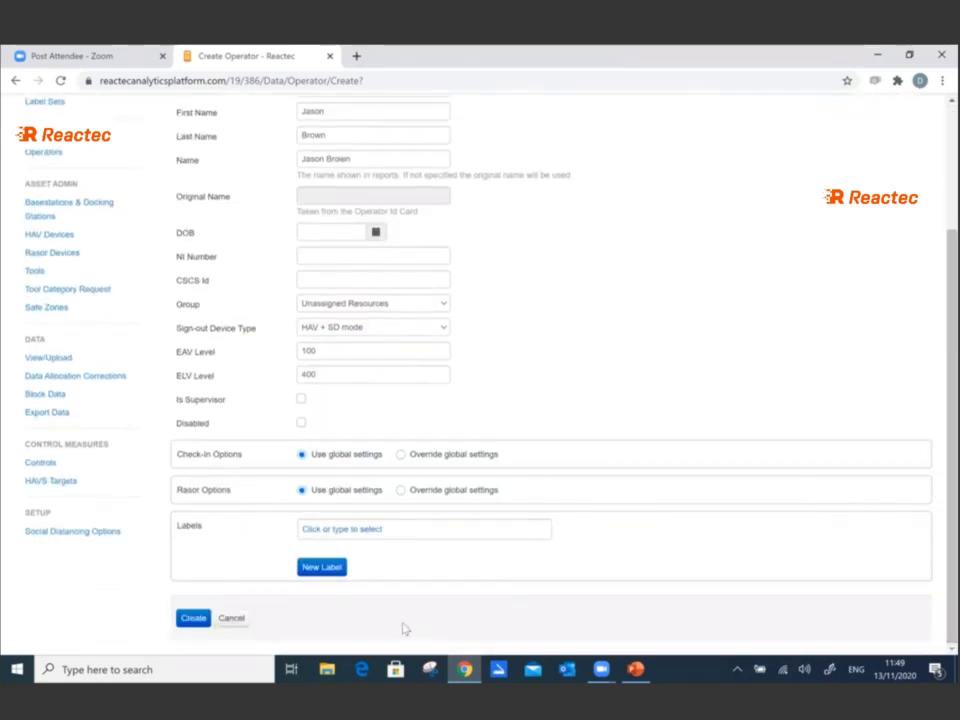
left_click(196, 619)
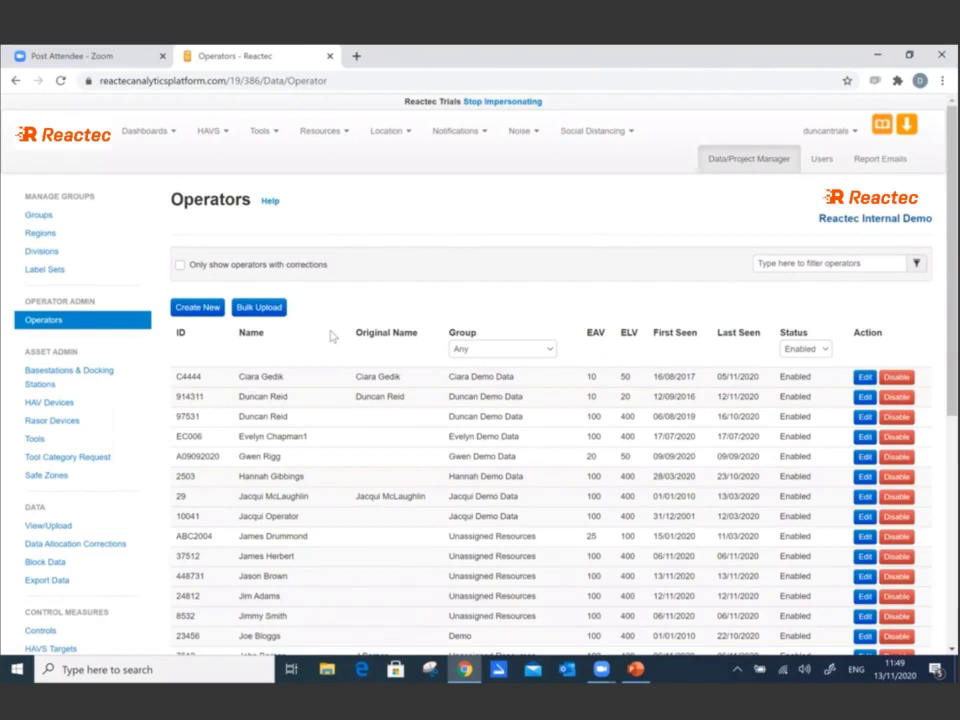
- Download the operator import template from Bulk Upload and open the .xls file
left_click(259, 308)
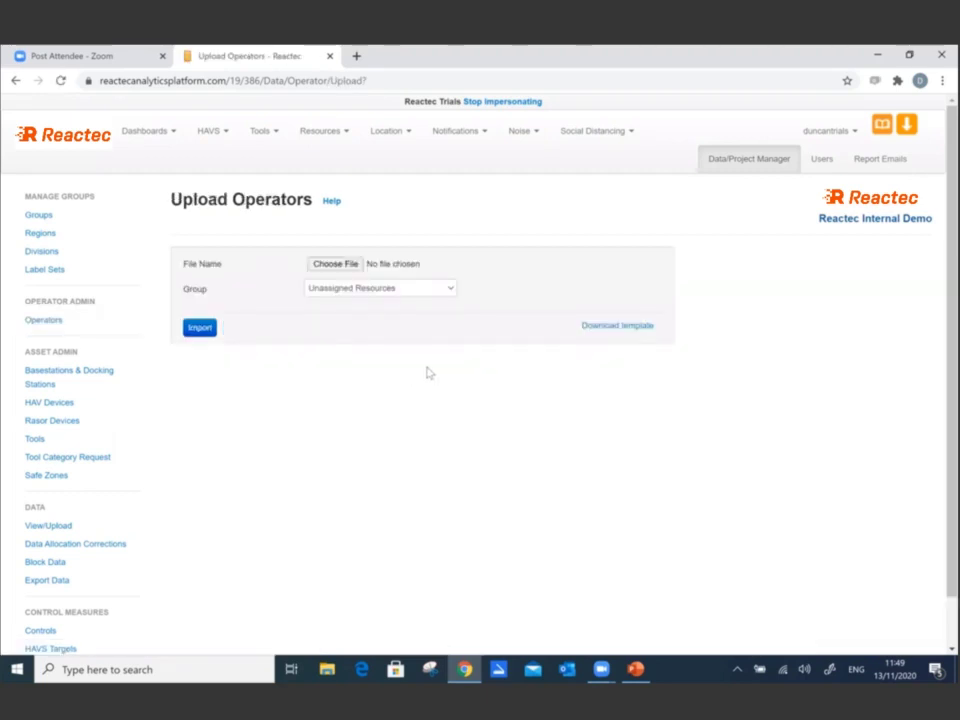
left_click(602, 330)
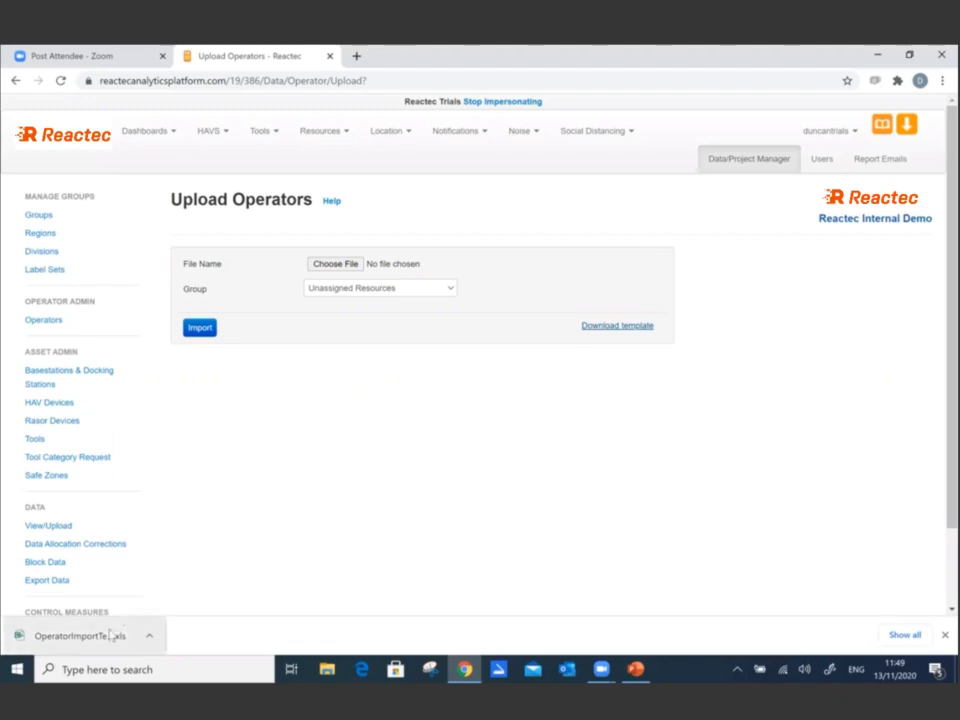
left_click(77, 636)
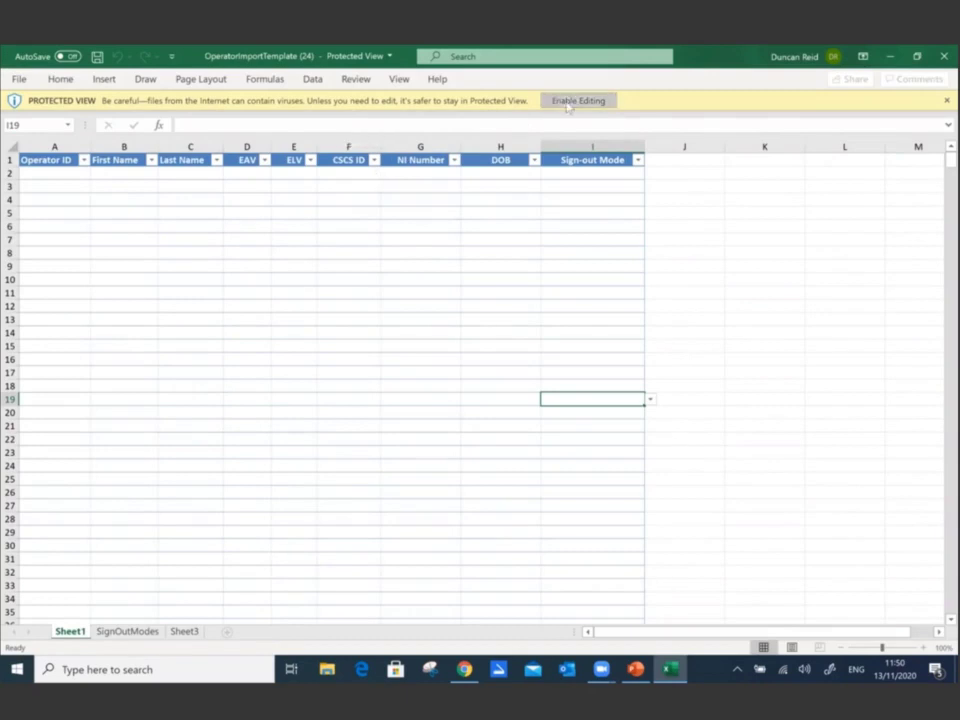
- Enable editing and enter the operator's ID, first name and last name in row 2
left_click(568, 100)
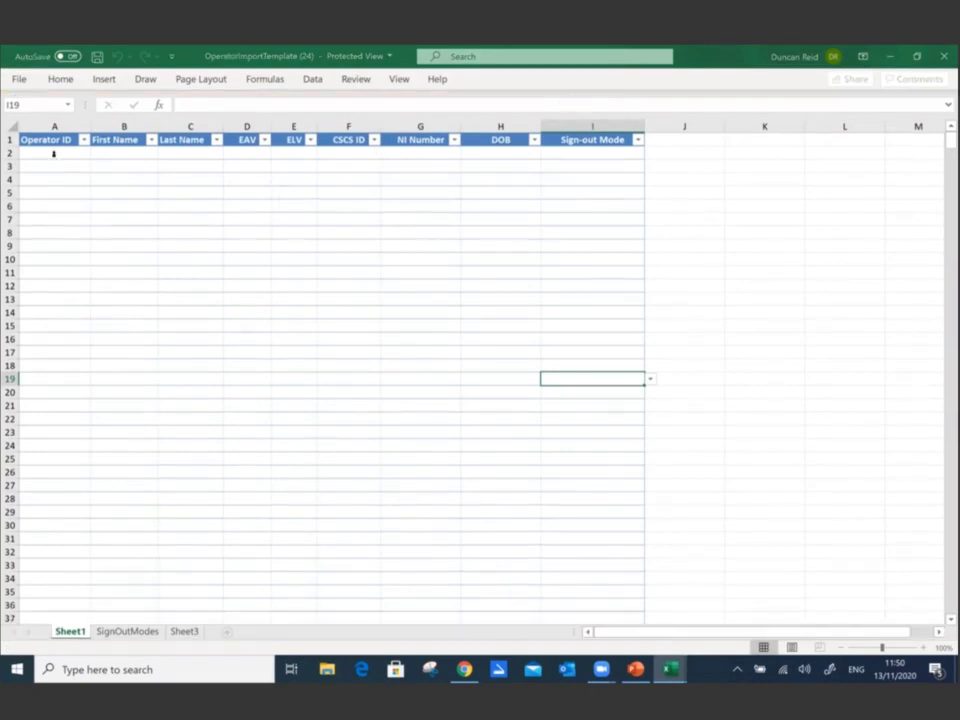
left_click(60, 219)
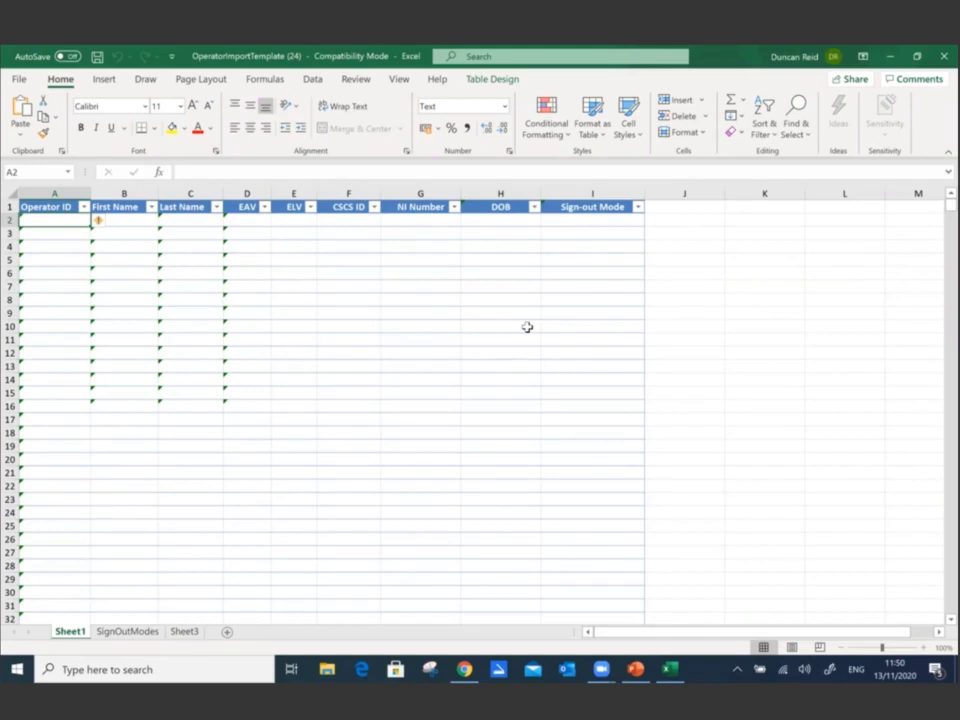
double_click(48, 222)
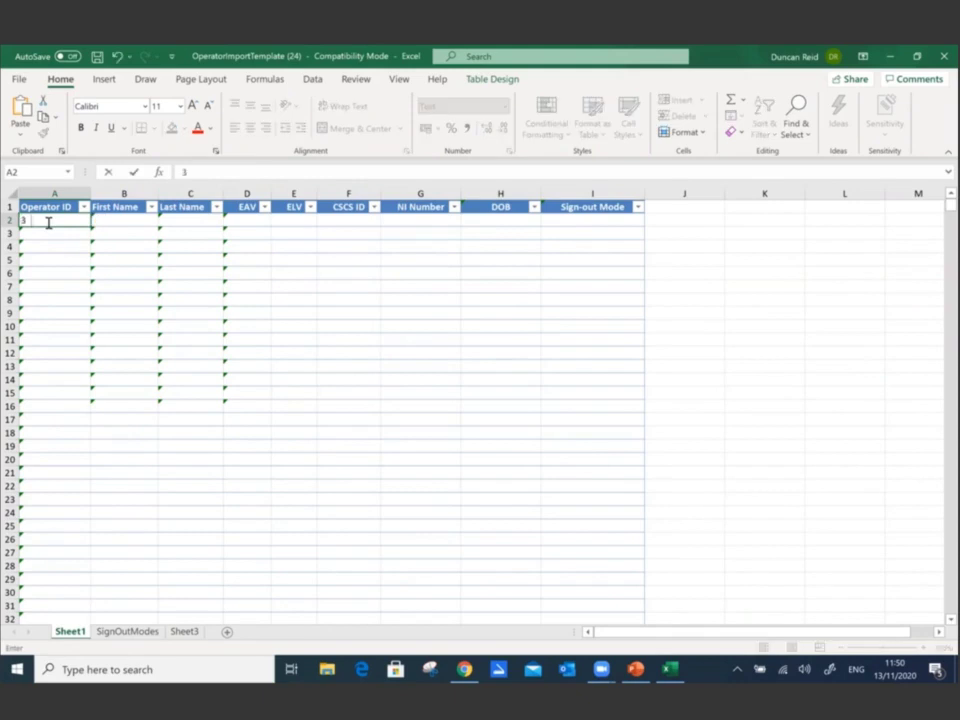
key("Tab")
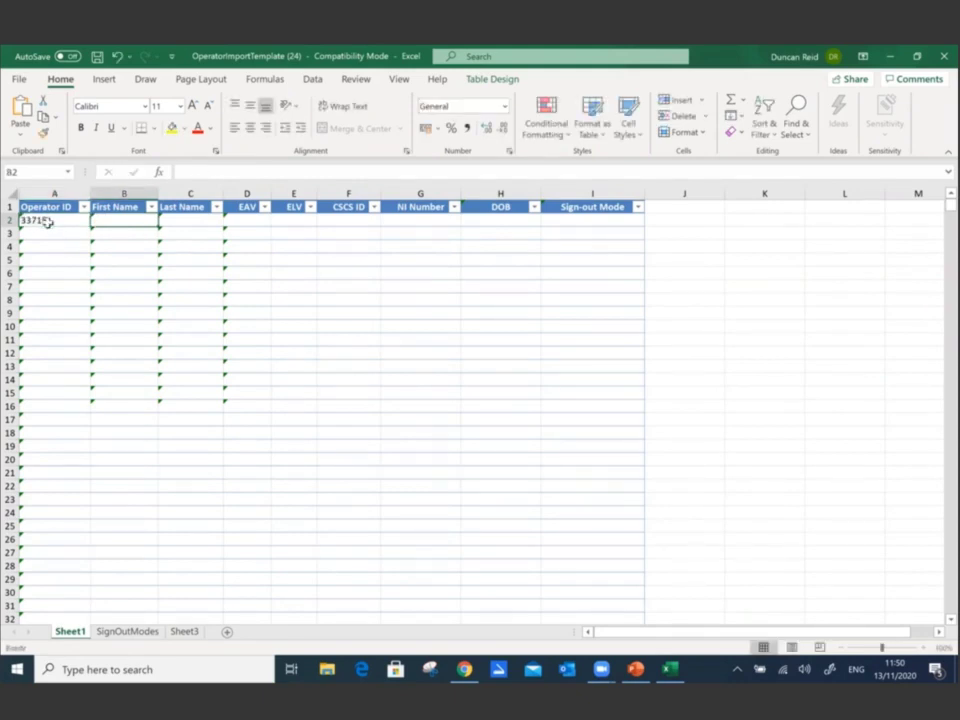
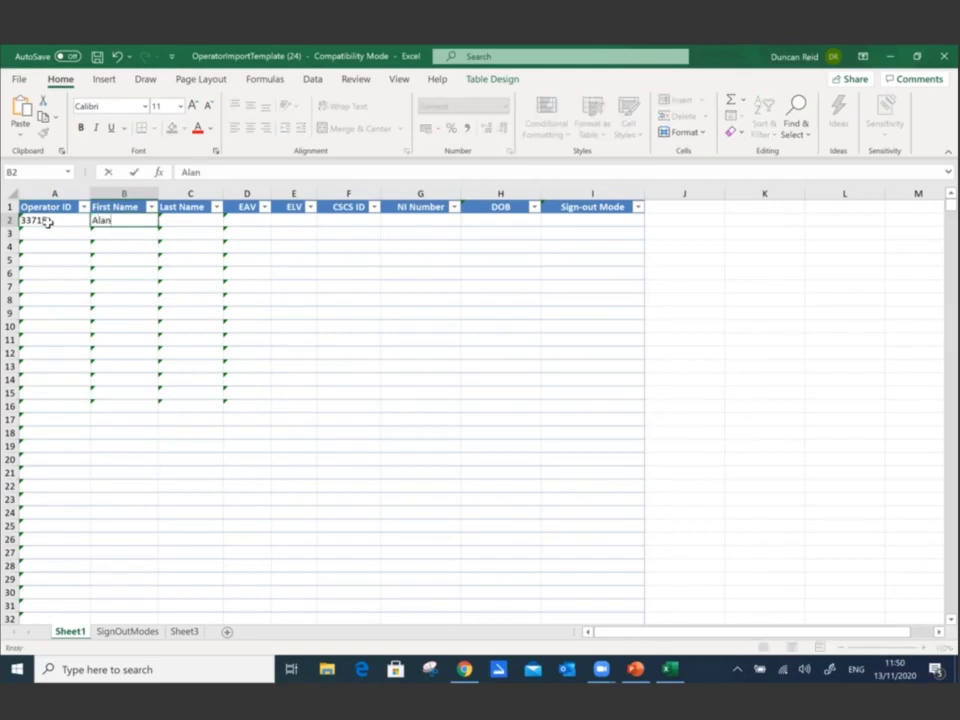
key("Tab")
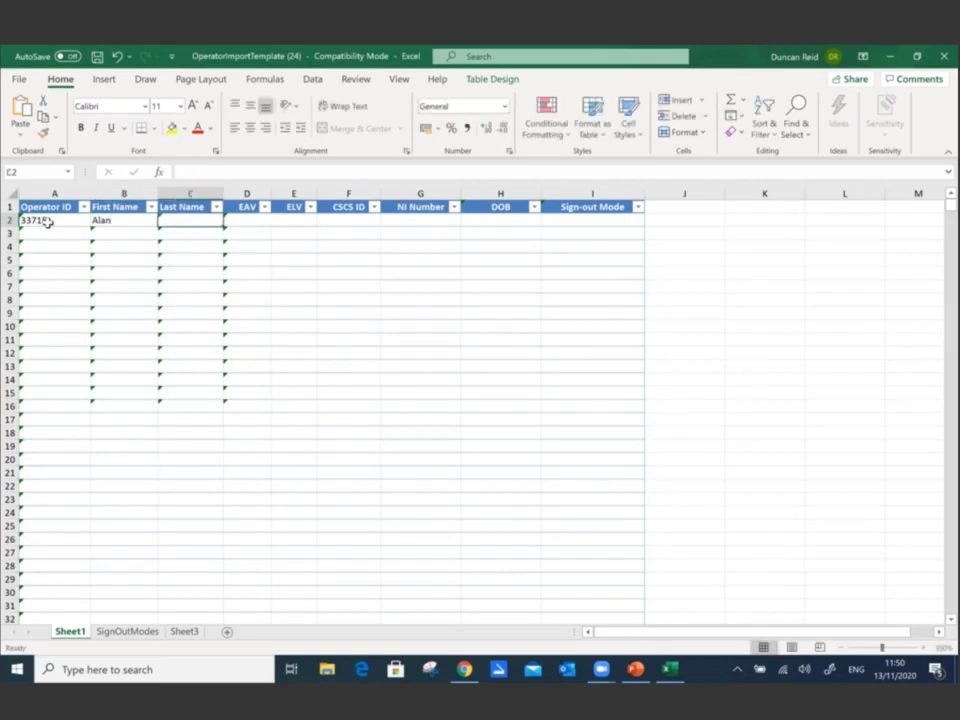
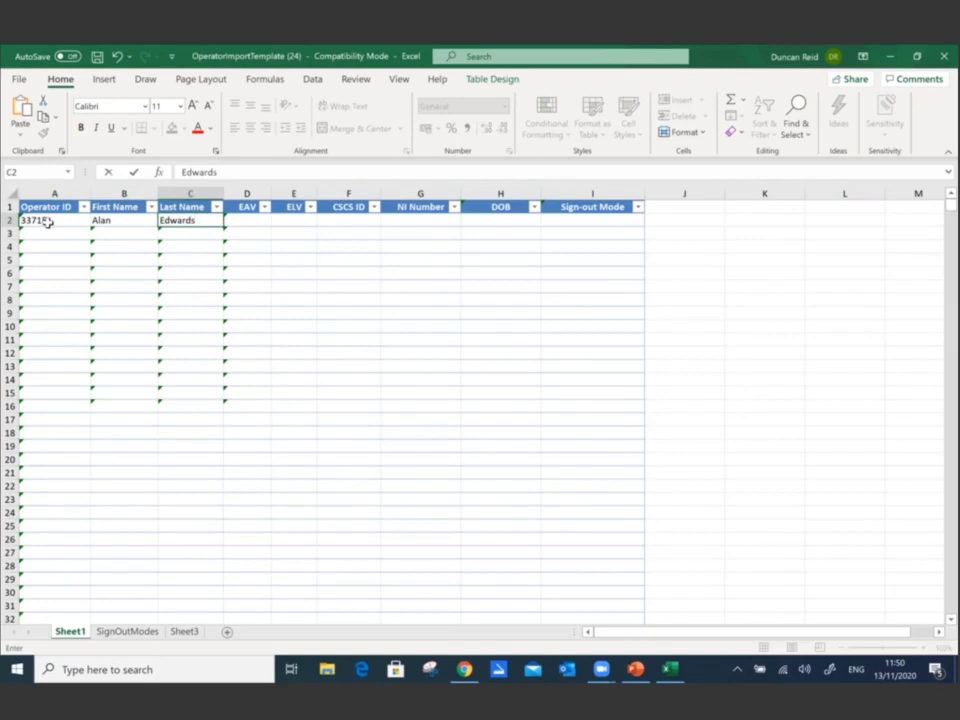
key("Tab")
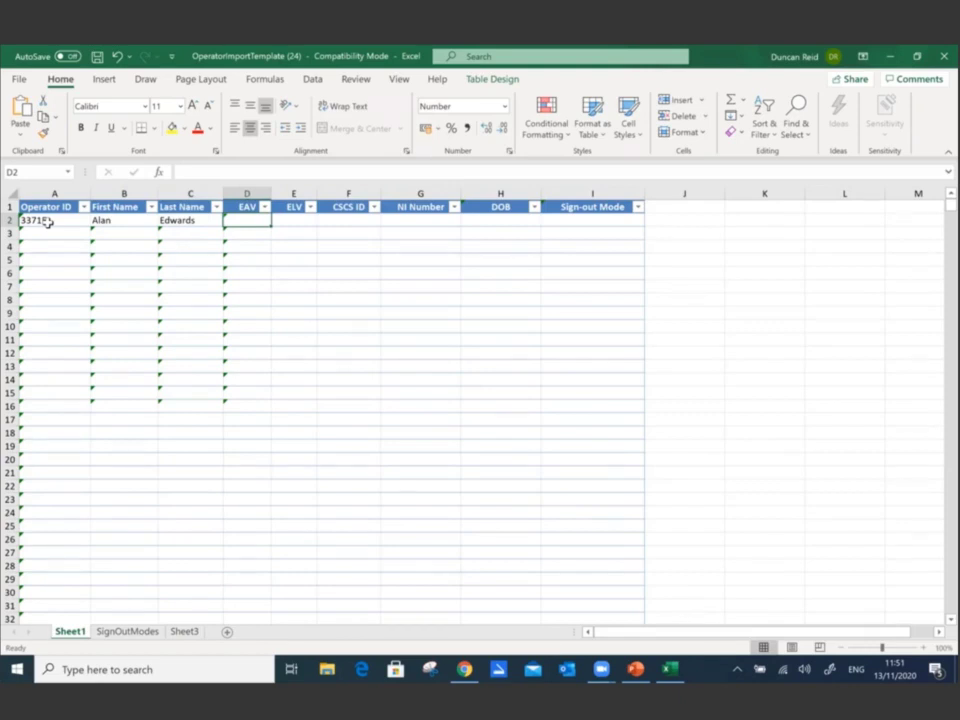
- Enter EAV 100 and ELV 400 in the operator's row
type("100")
key("Tab")
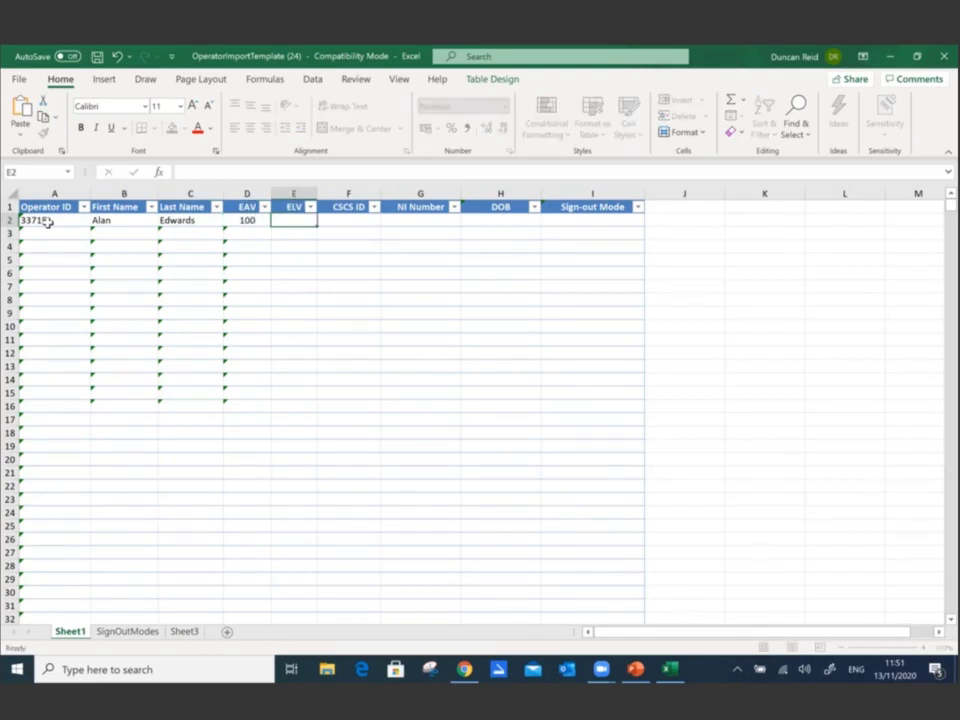
type("400")
key("Tab")
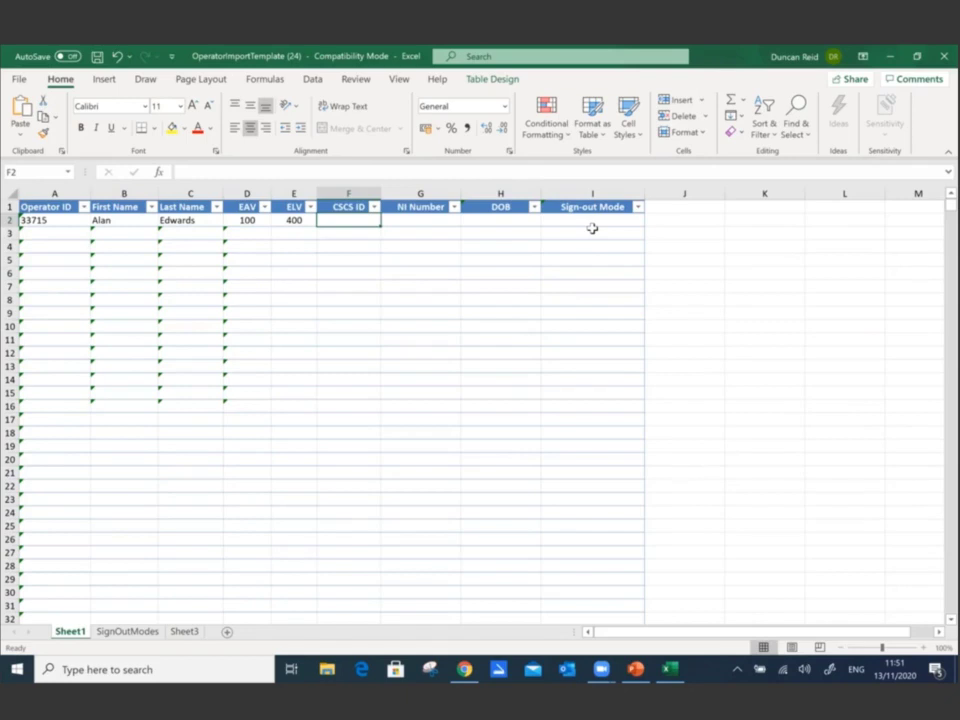
- Start a Save As with the Desktop as the save location
left_click(20, 80)
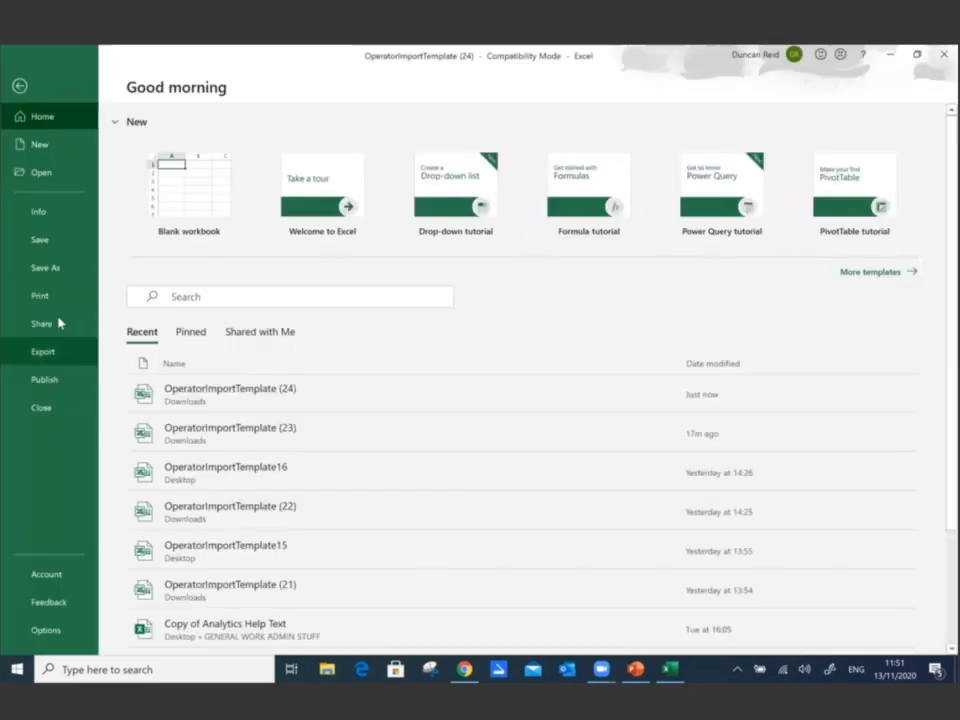
left_click(45, 268)
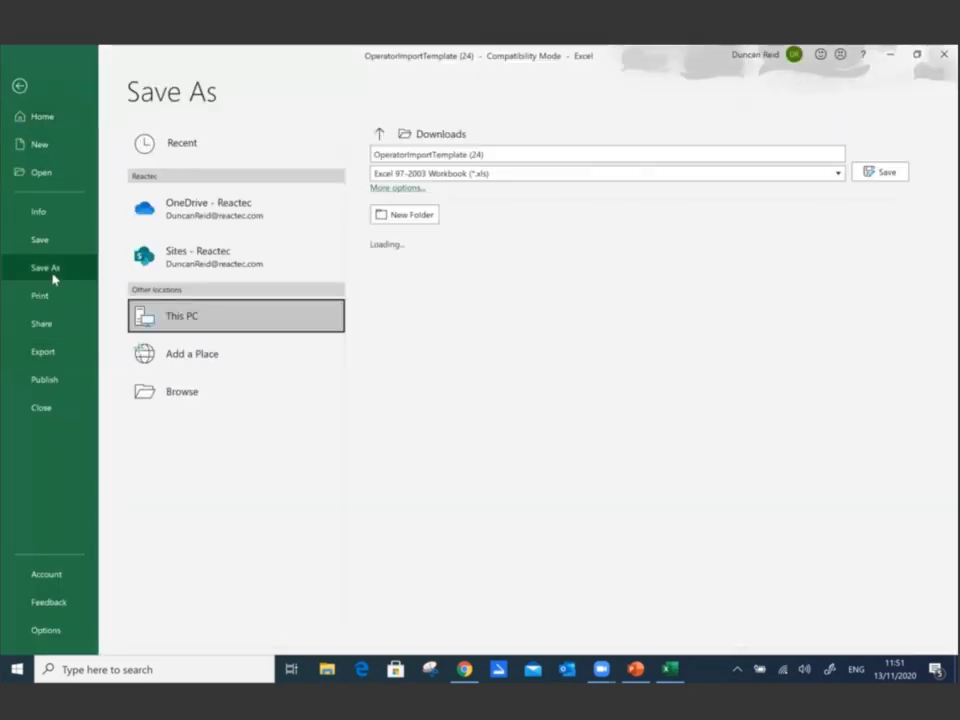
left_click(193, 398)
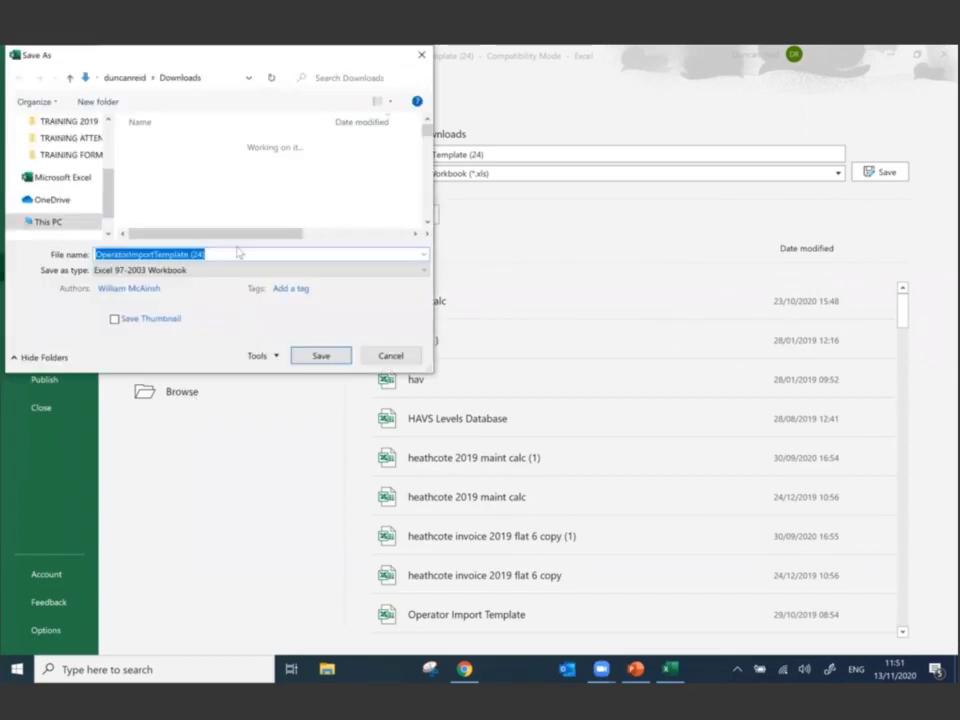
scroll(54, 148, "up", 3)
left_click(55, 149)
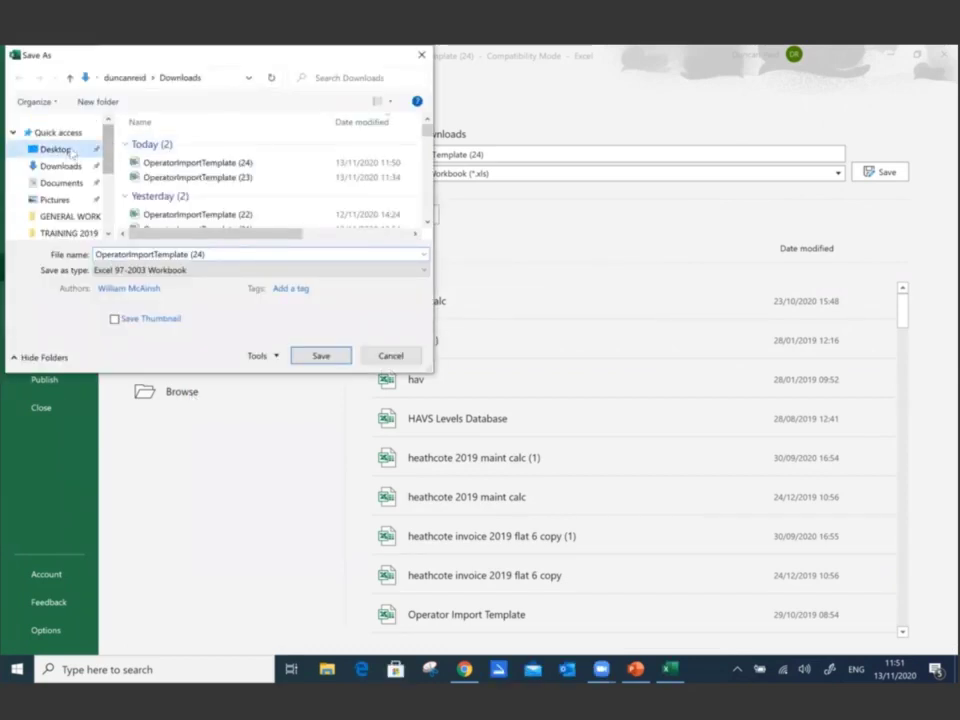
- Save as OperatorImportTemplate18 in 97-2003 format, accepting the compatibility warning, and close Excel
left_click(236, 254)
left_click(235, 255)
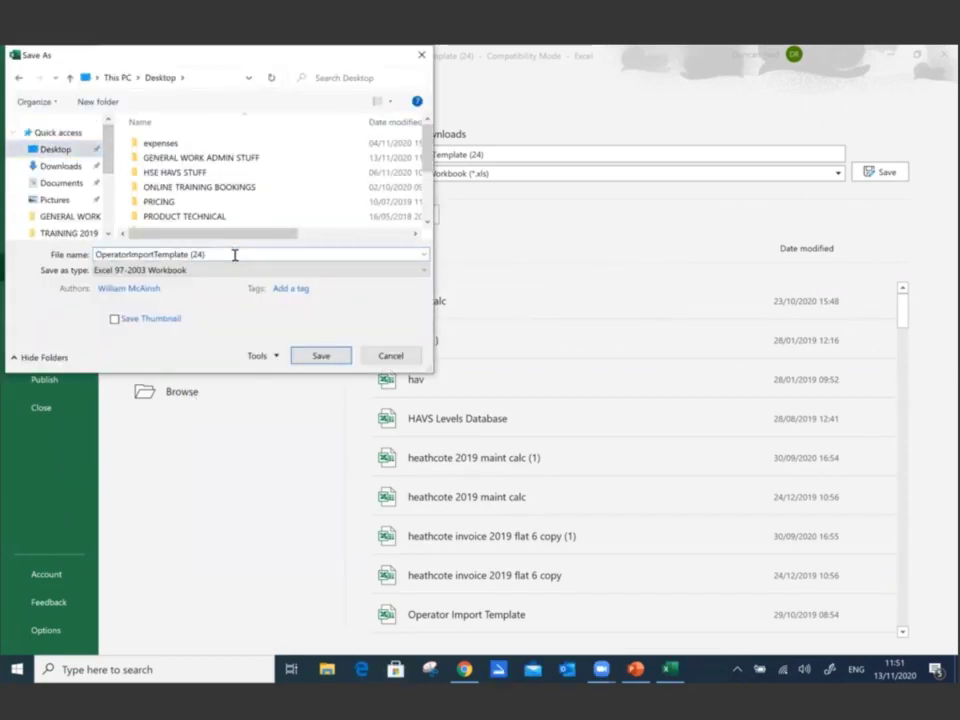
key("BackSpace")
key("BackSpace")
key("BackSpace")
key("BackSpace")
key("BackSpace")
type("18")
left_click(320, 358)
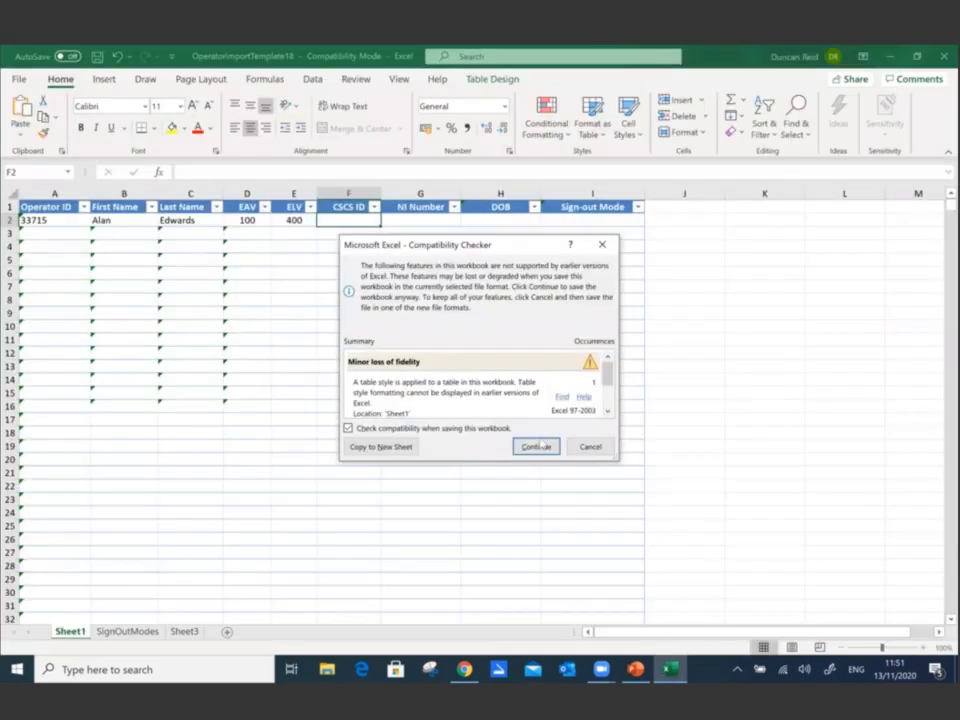
left_click(531, 446)
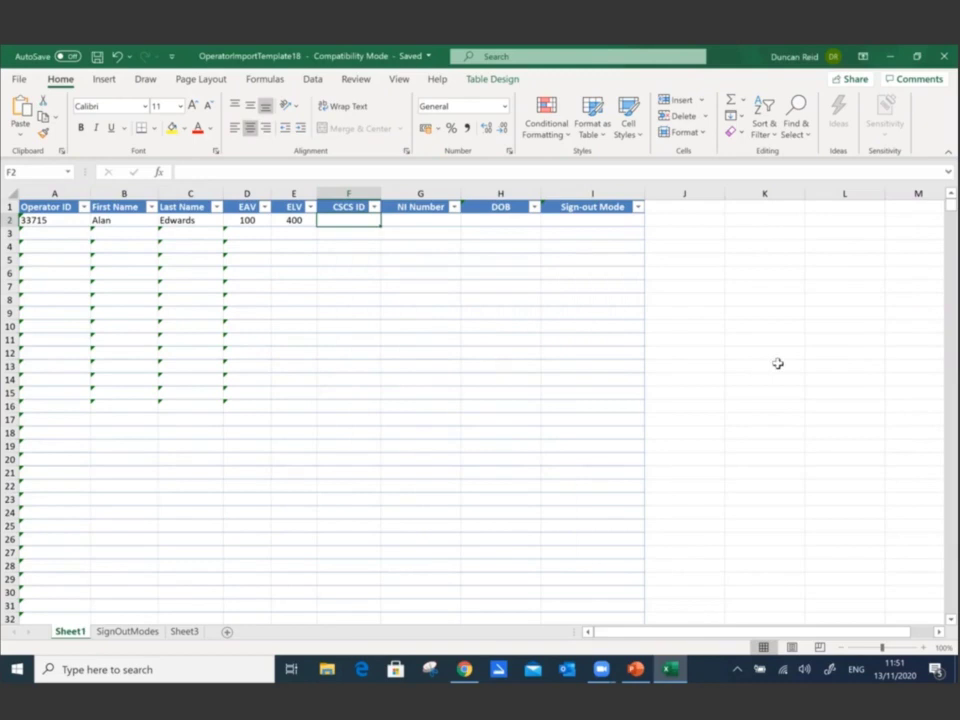
left_click(944, 56)
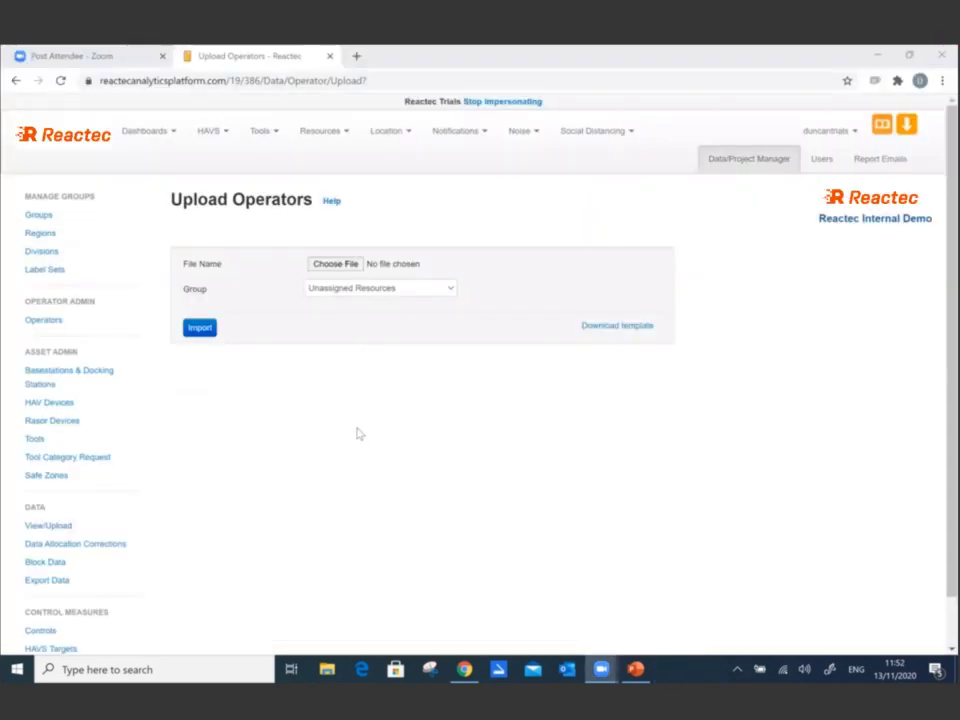
- Import OperatorImportTemplate18 from the Desktop into the Unassigned Resources group
left_click(338, 265)
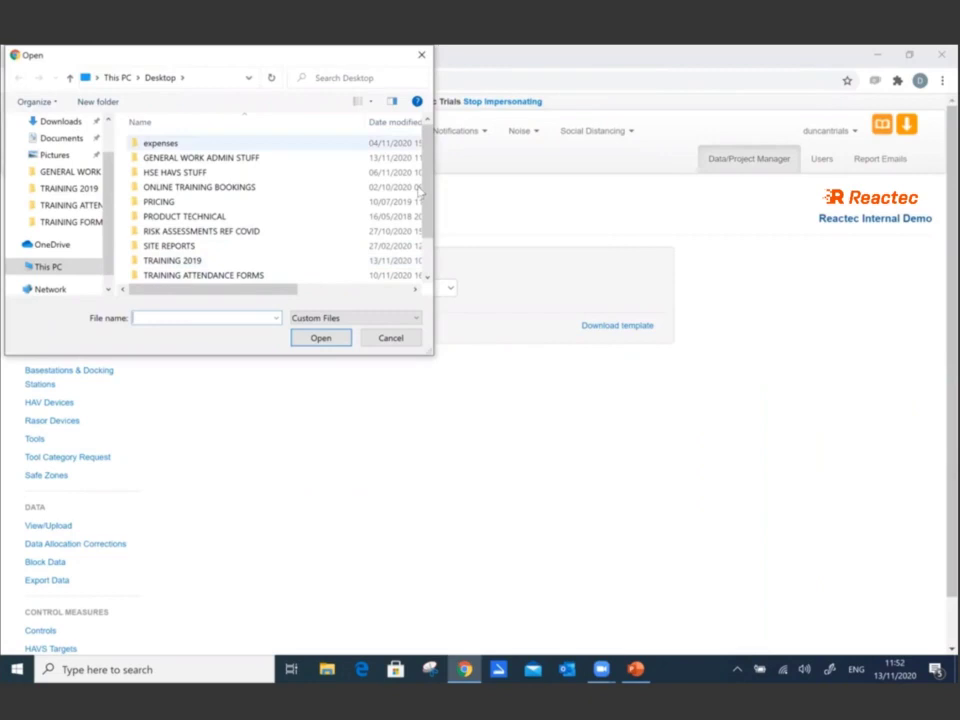
scroll(407, 272, "down", 3)
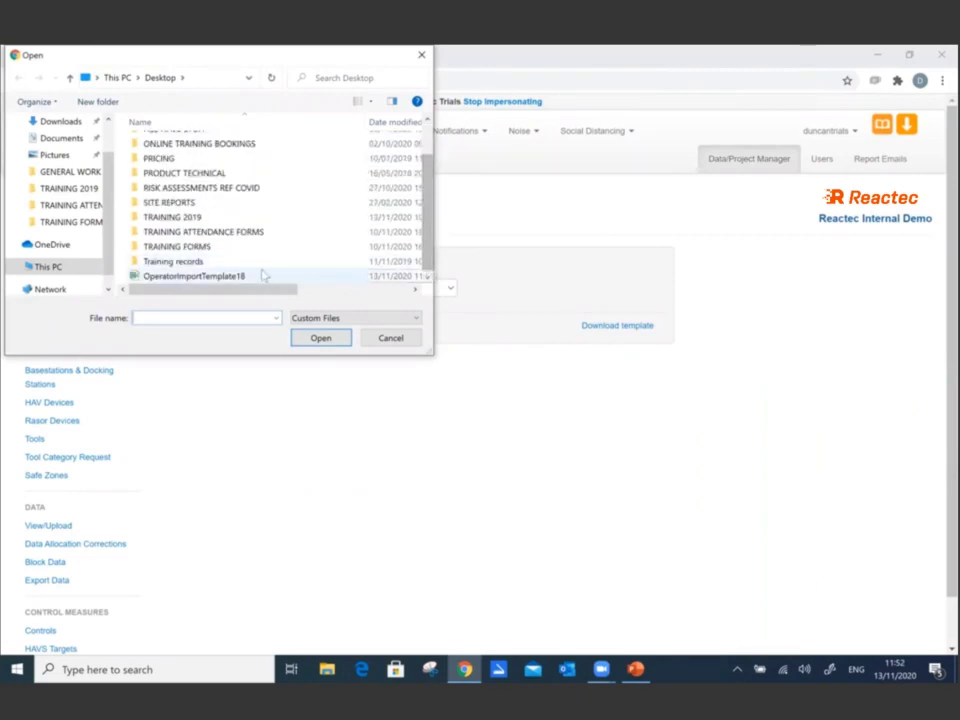
double_click(253, 275)
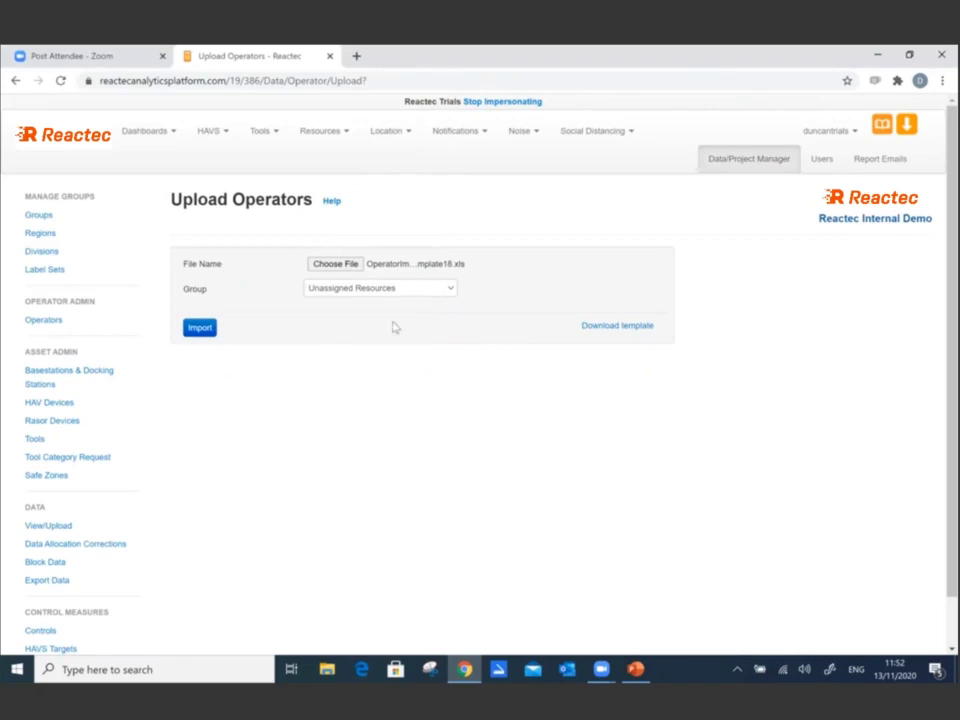
left_click(404, 291)
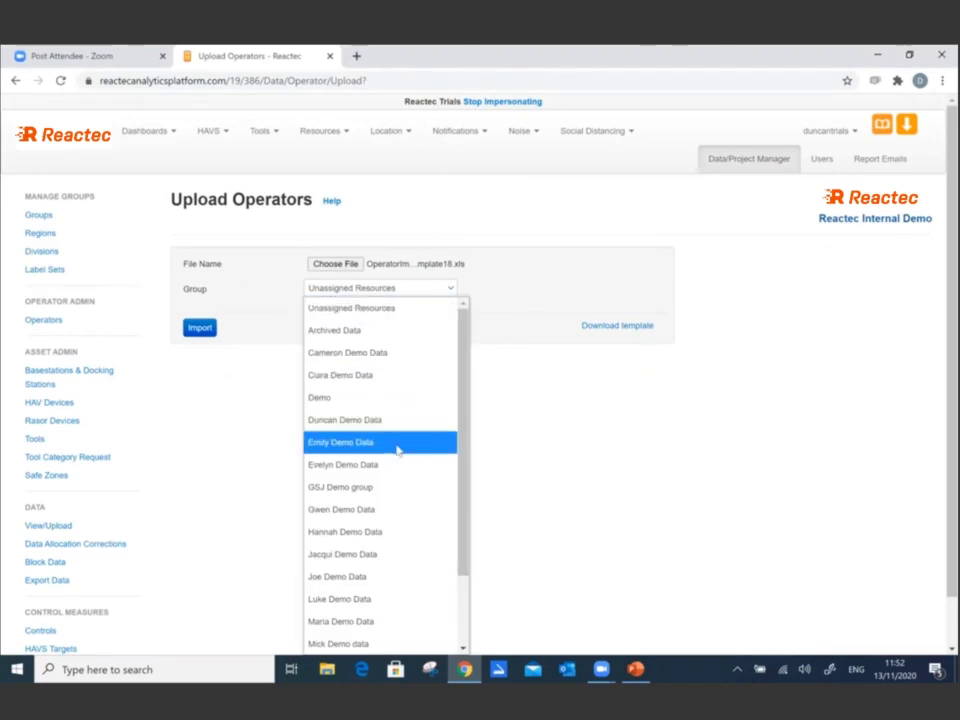
left_click(252, 396)
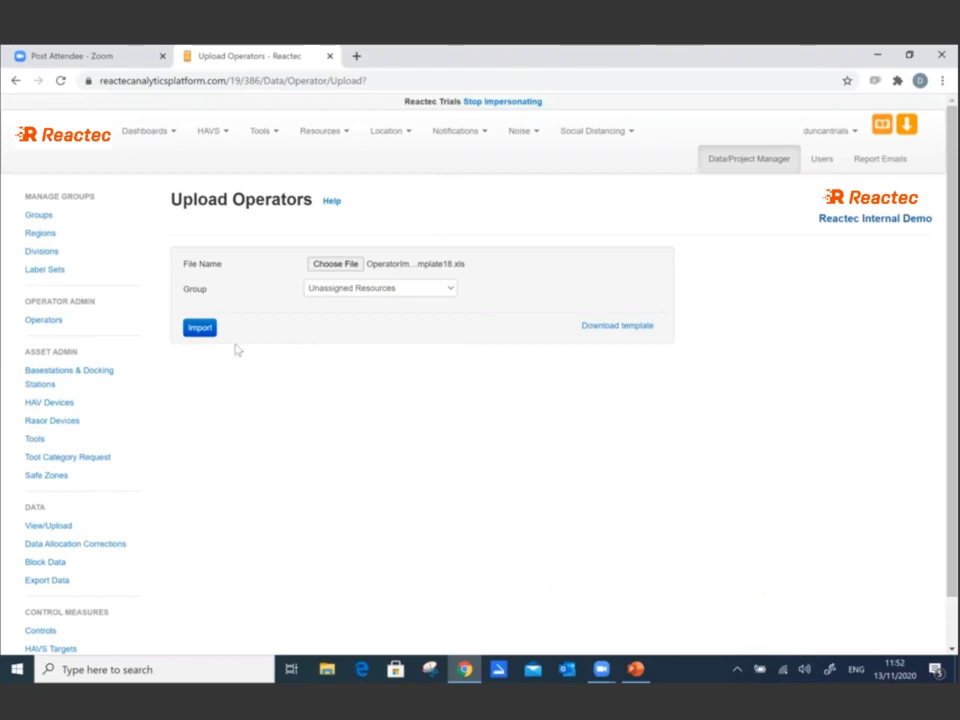
left_click(205, 338)
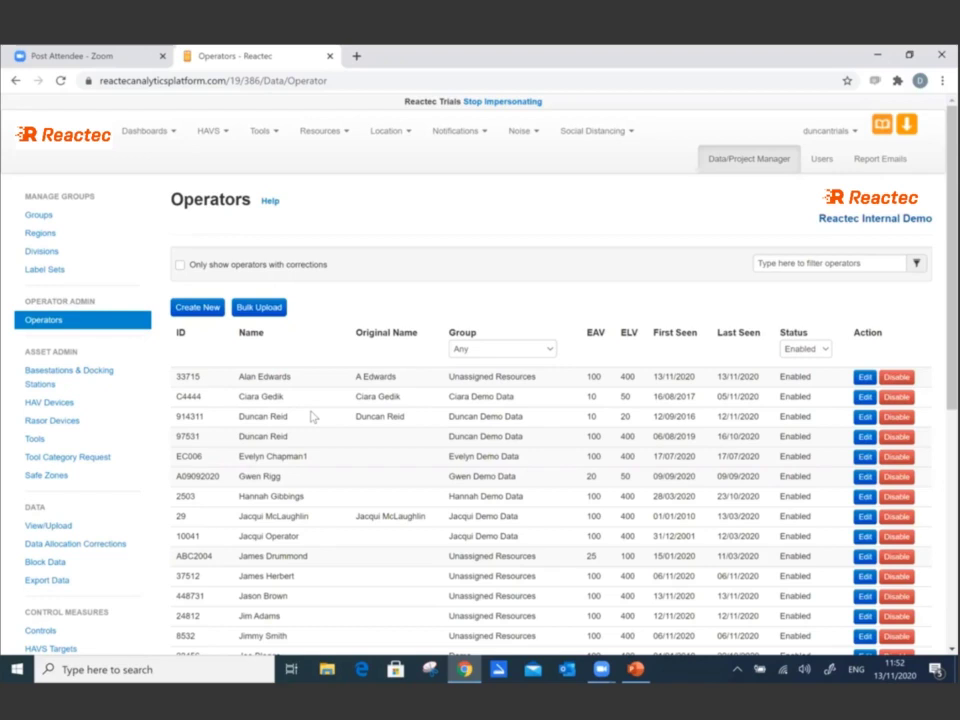
- Open the Reactec downloads page and the Operator ID Card Manager installation details
left_click(907, 127)
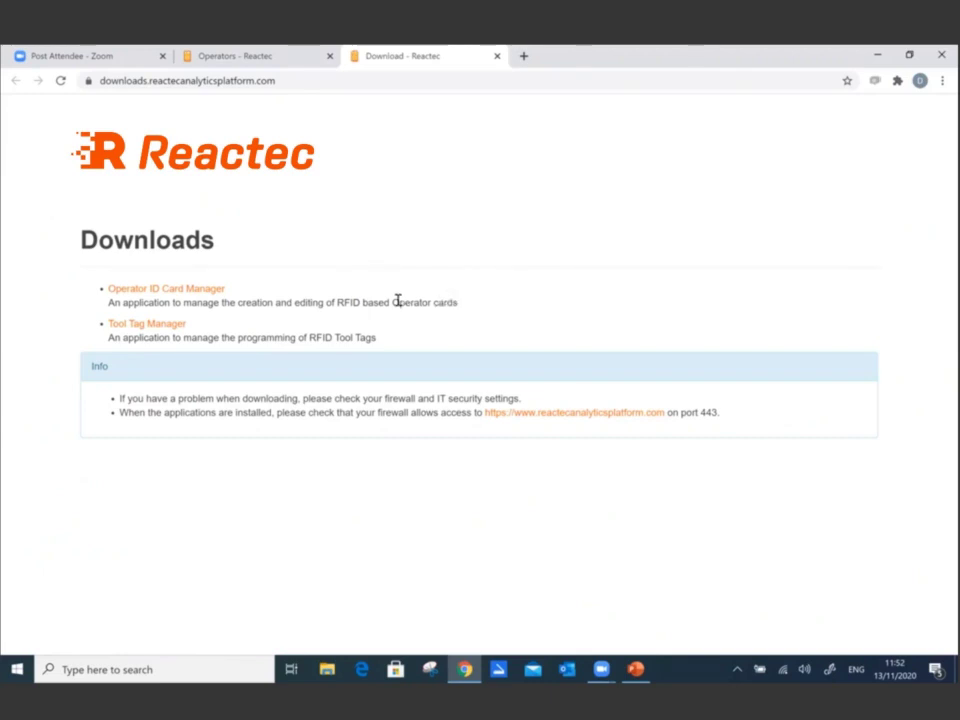
left_click(205, 289)
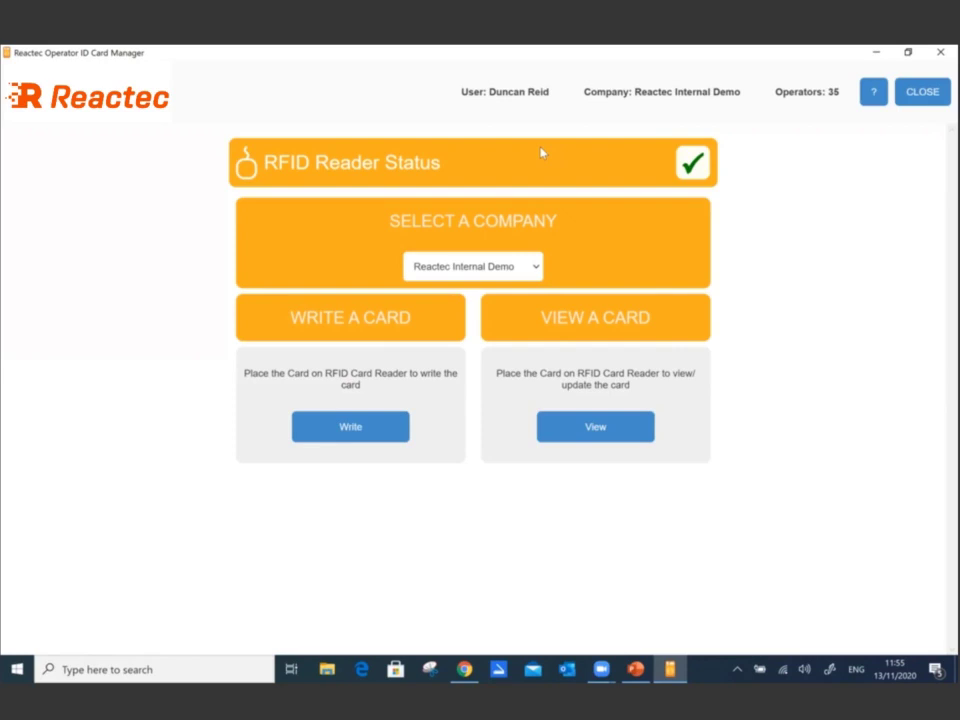
- Open the operator list under WRITE A CARD
left_click(355, 435)
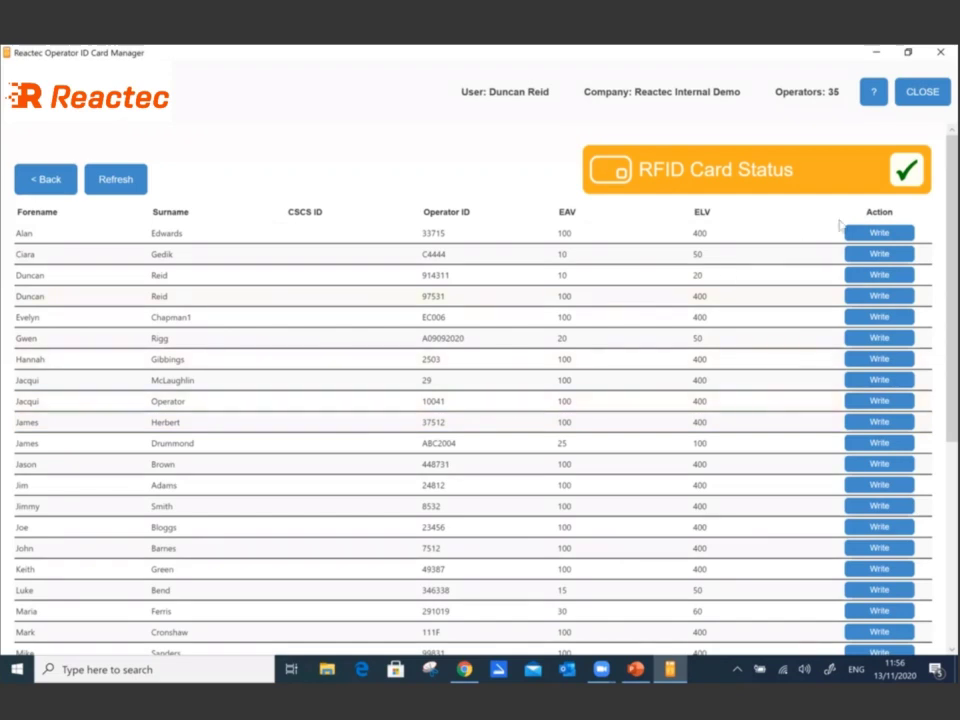
- Write the first operator's record to the RFID card, confirming and dismissing the success message
left_click(882, 234)
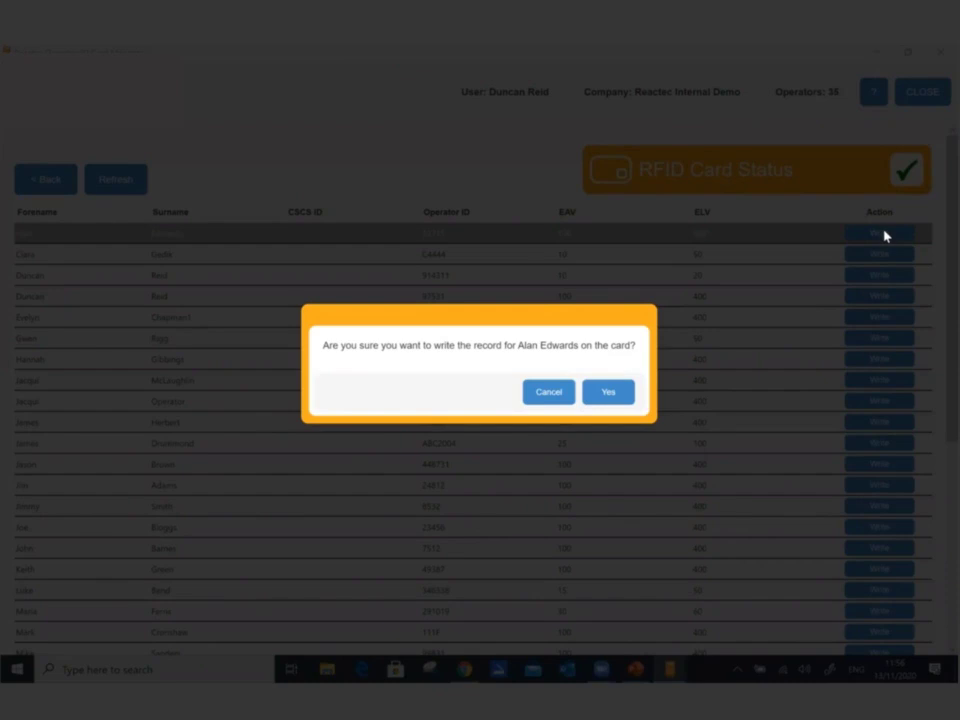
left_click(610, 397)
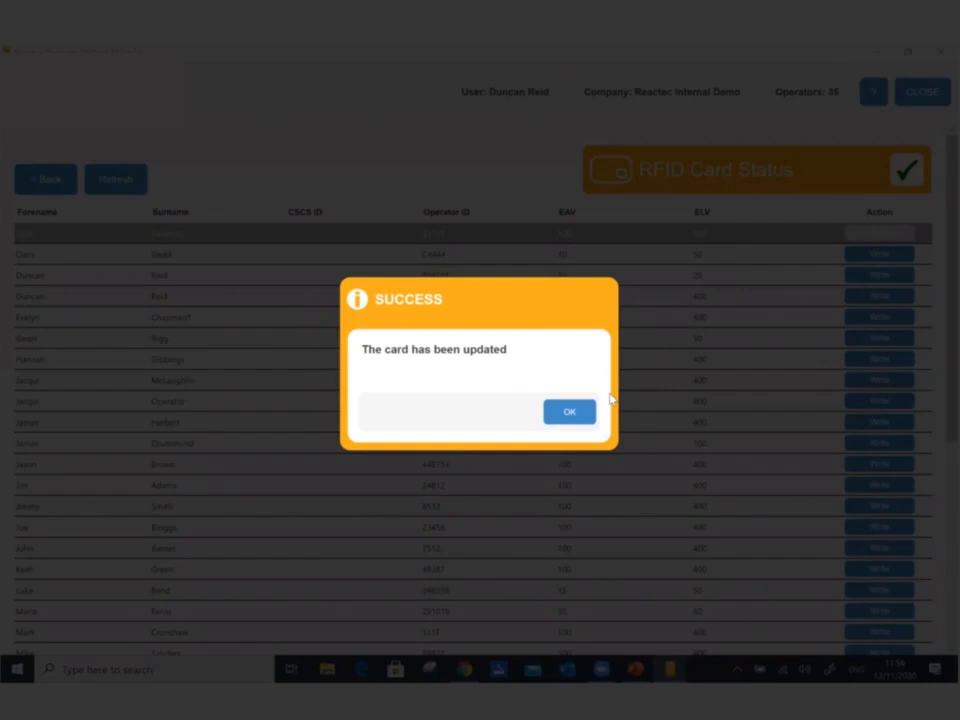
left_click(568, 414)
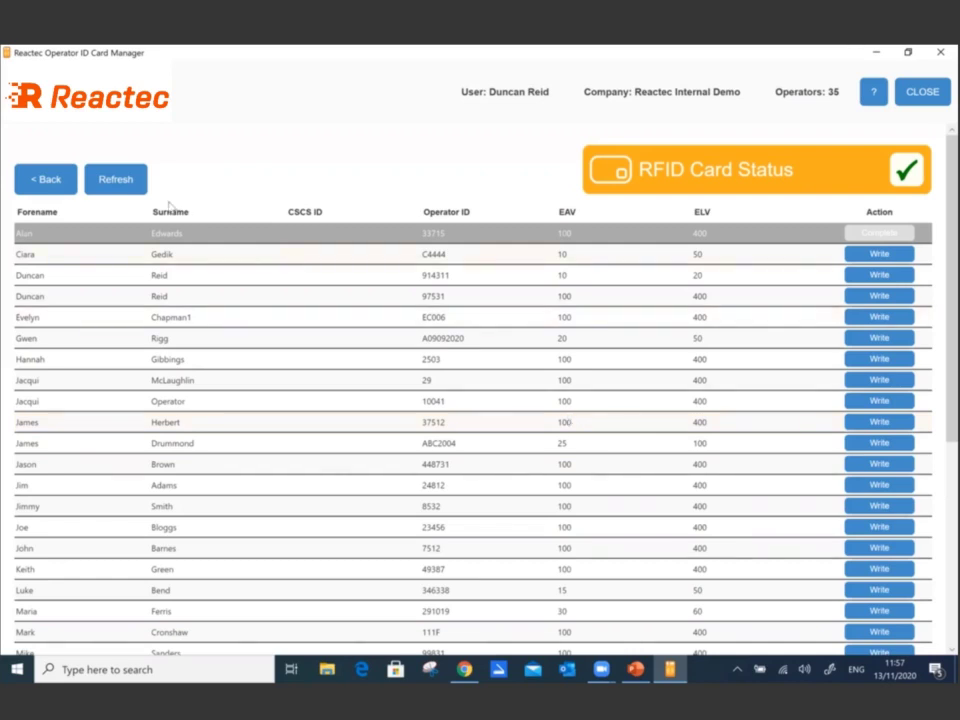
- Refresh the operator list in Card Manager while the ID card stays detected
left_click(116, 180)
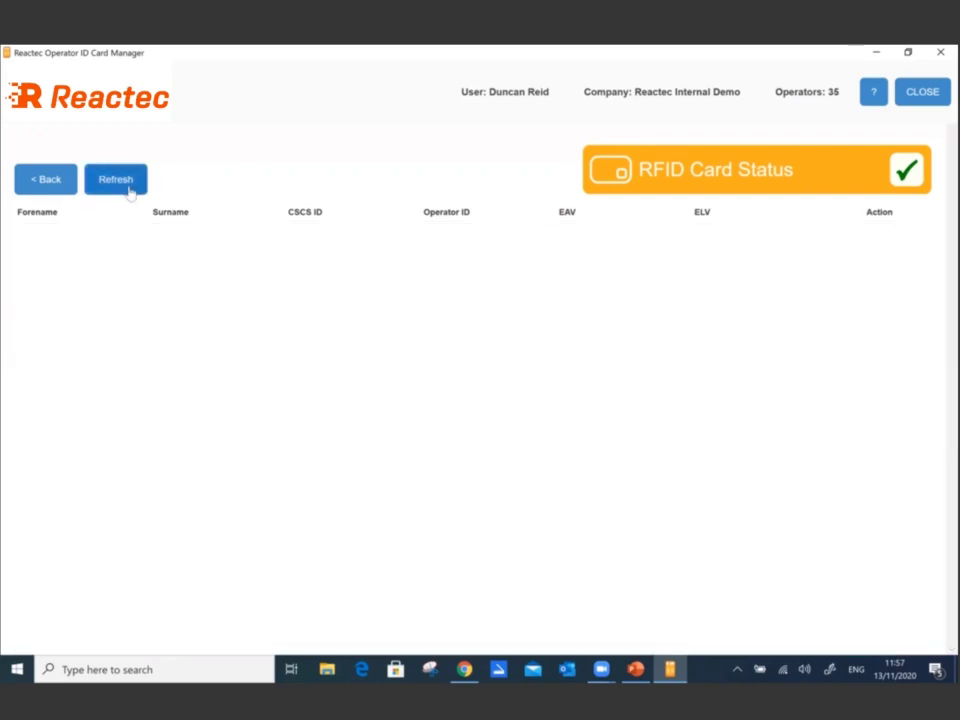